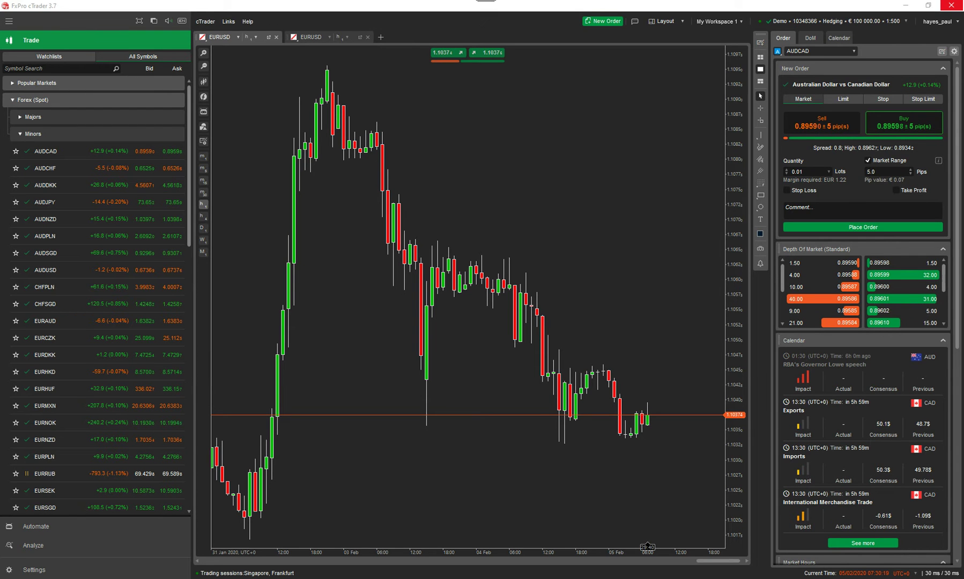
# Maximize the cTrader Connection Guide in Chrome and scroll through its connection setup steps
pyautogui.hotkey('alt', 'Tab')
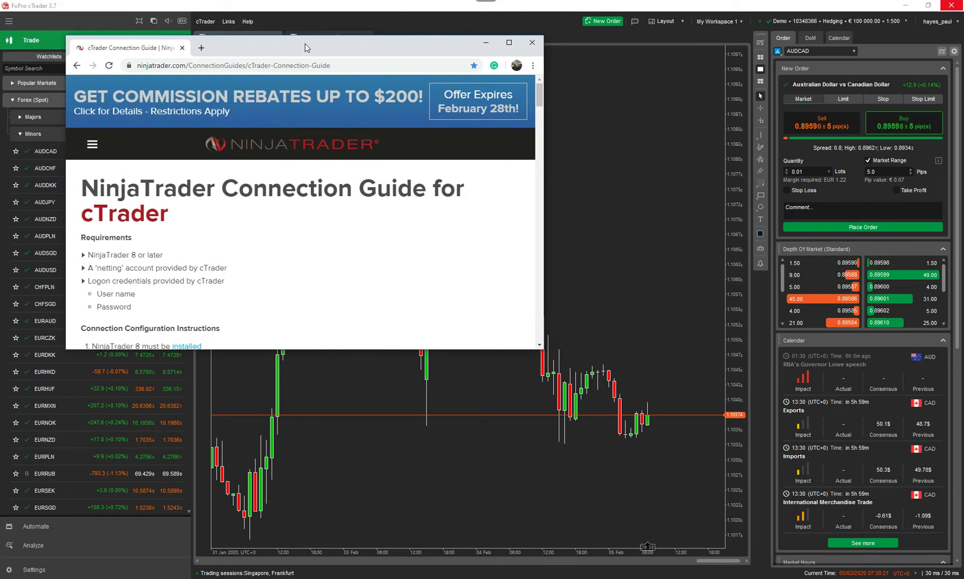
pyautogui.press('super+Up')
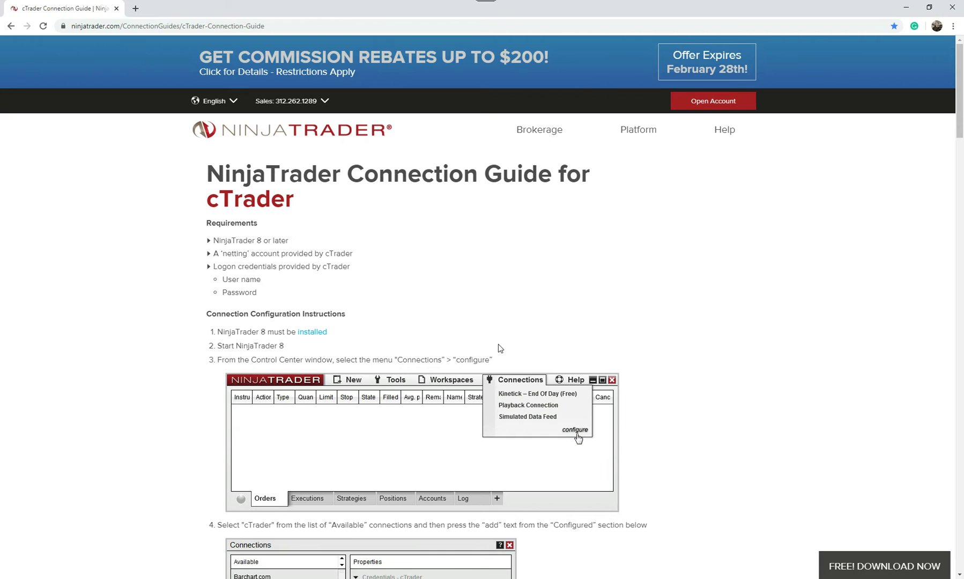
pyautogui.scroll(-5, 681, 367)
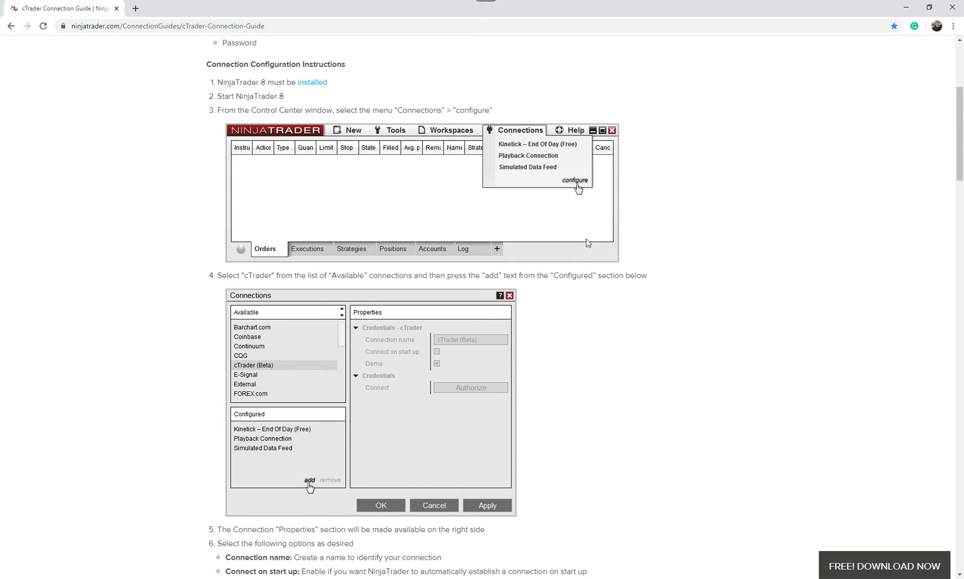
pyautogui.scroll(-3, 552, 311)
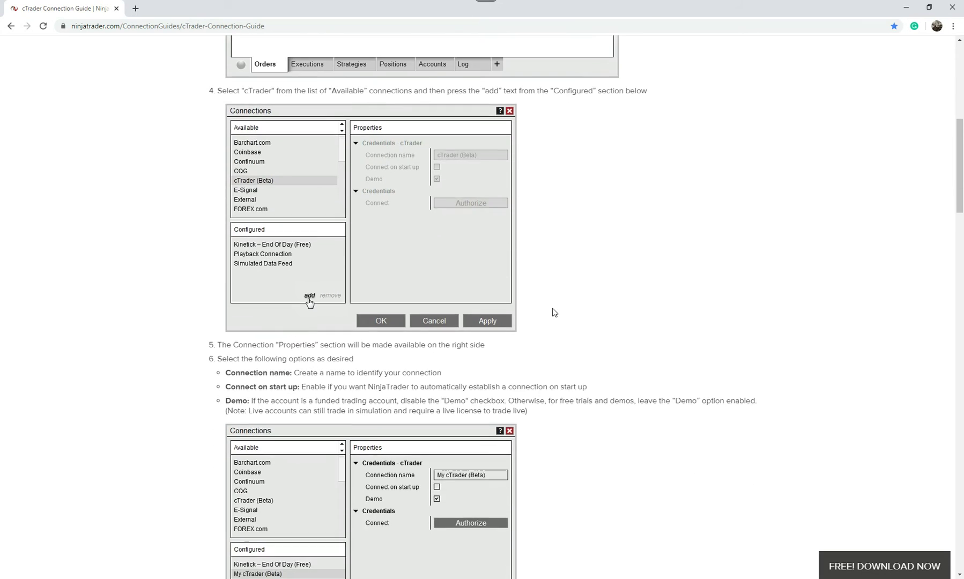
pyautogui.scroll(-2, 554, 312)
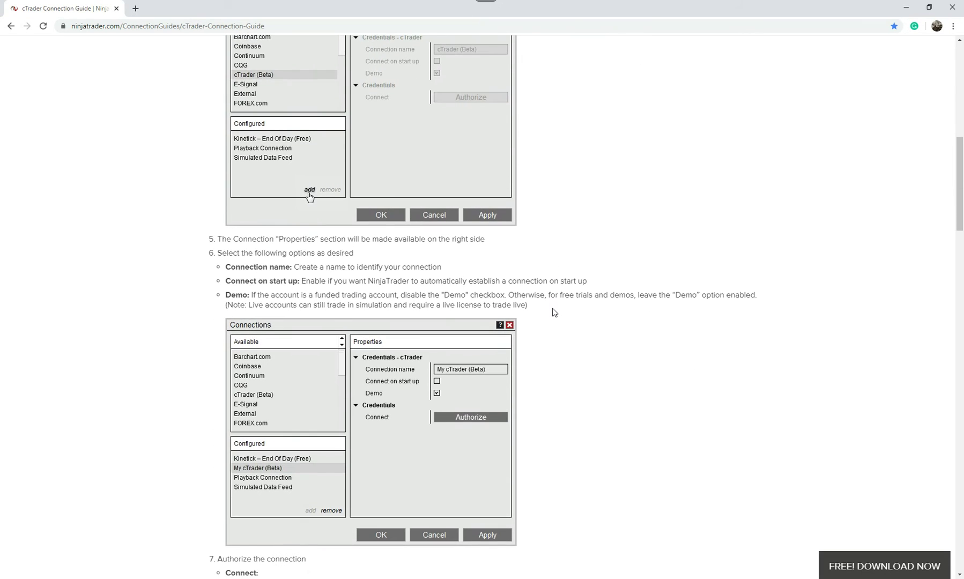
pyautogui.scroll(-5, 552, 312)
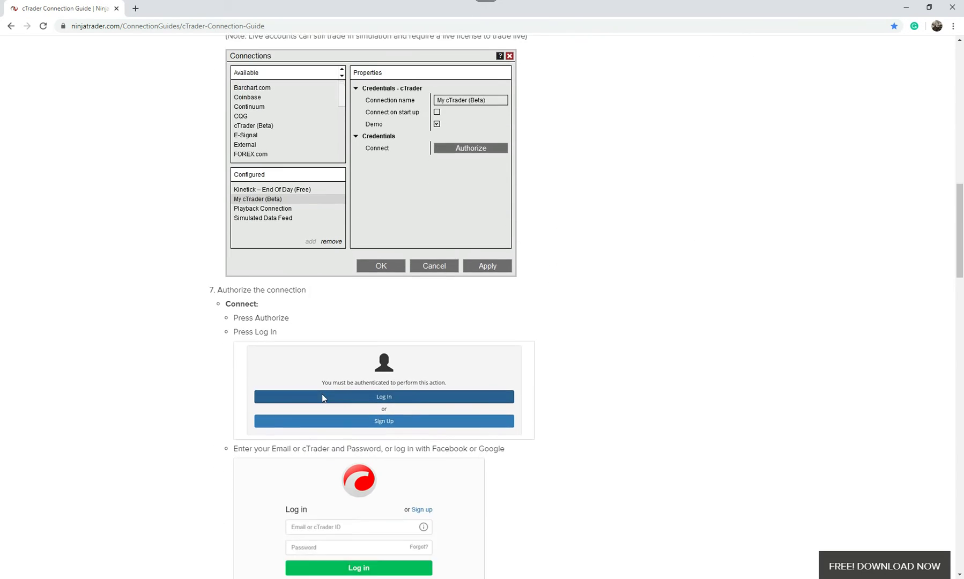
pyautogui.scroll(-3, 559, 398)
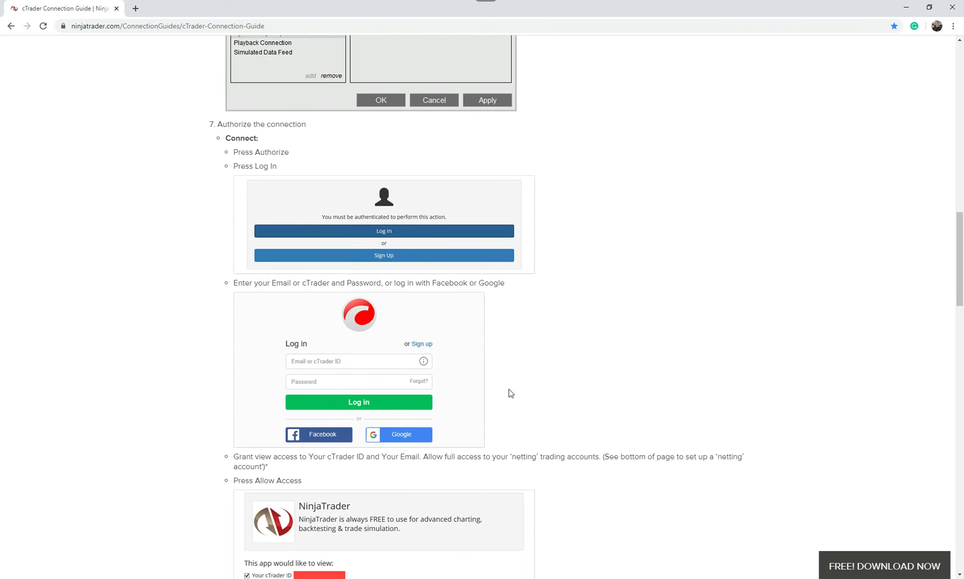
pyautogui.scroll(-3, 510, 393)
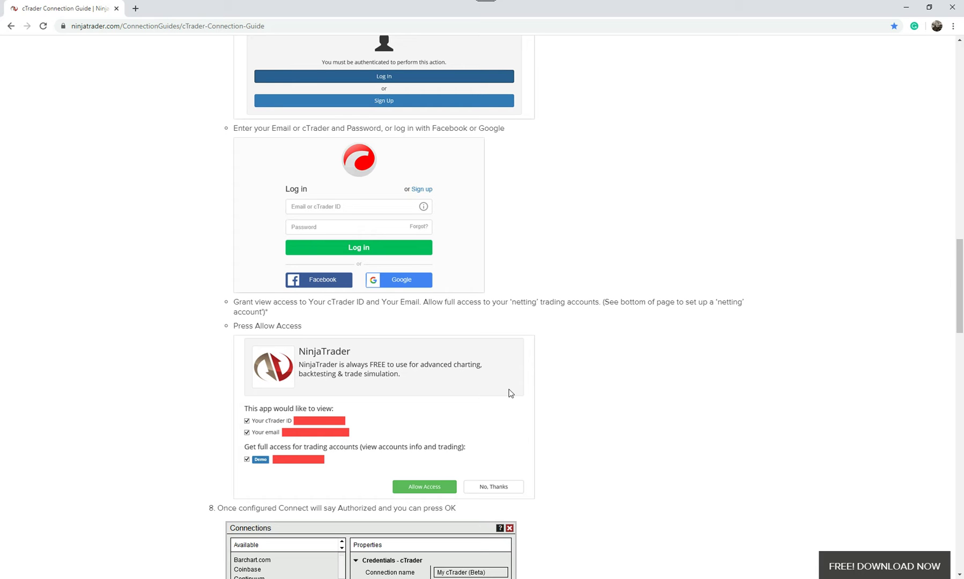
# Scroll through the guide's authorization steps, then bring up the NinjaTrader window previews
pyautogui.scroll(-4, 509, 393)
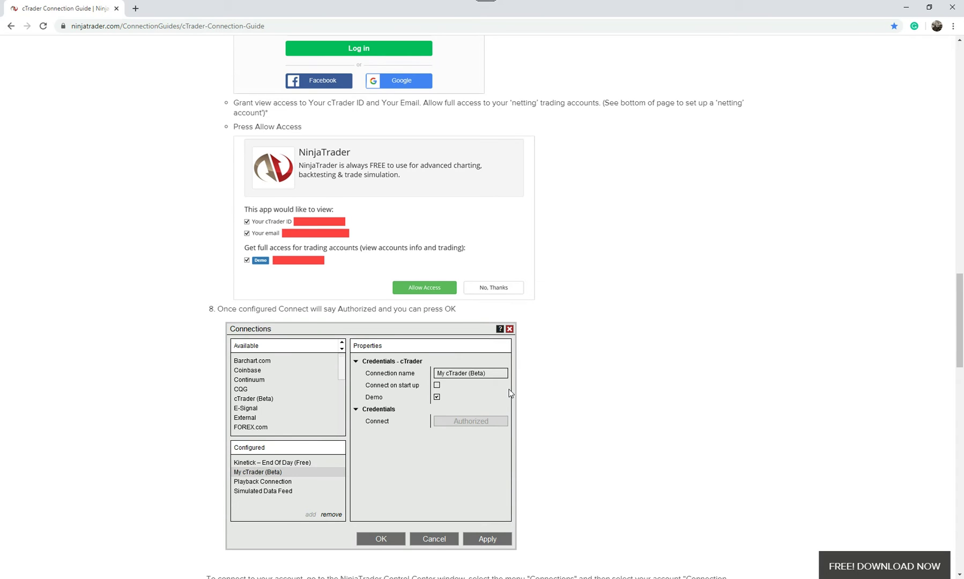
pyautogui.scroll(-7, 510, 393)
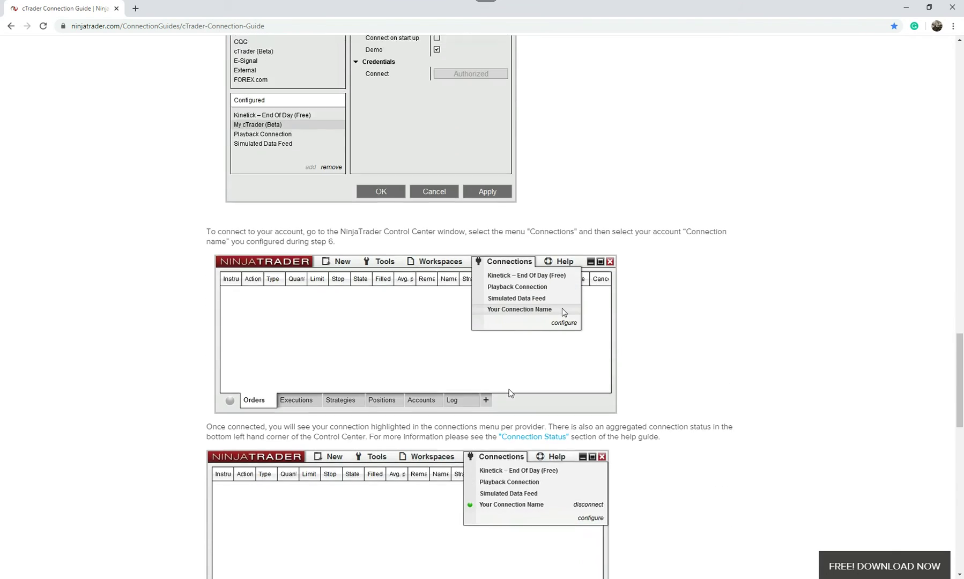
pyautogui.scroll(-4, 509, 393)
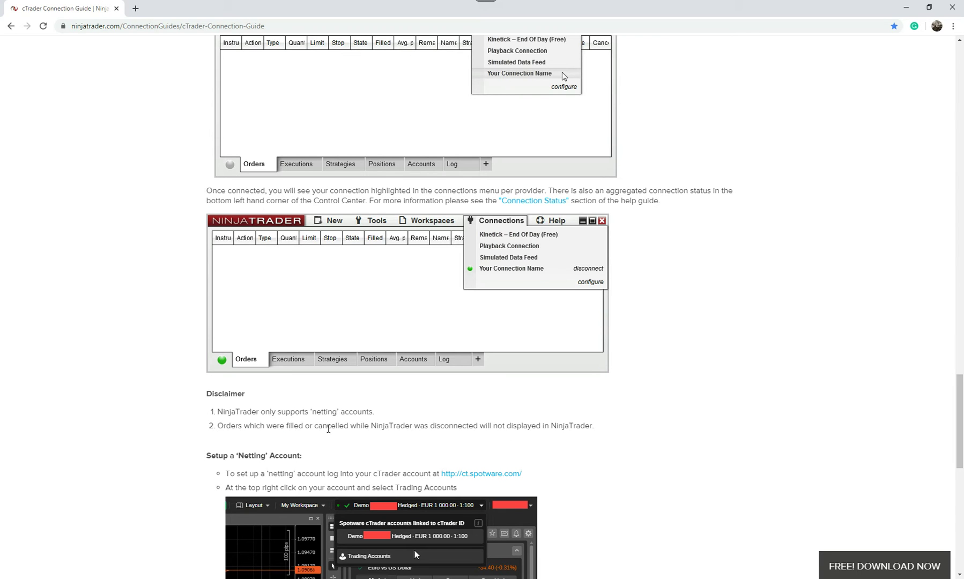
pyautogui.scroll(-5, 329, 426)
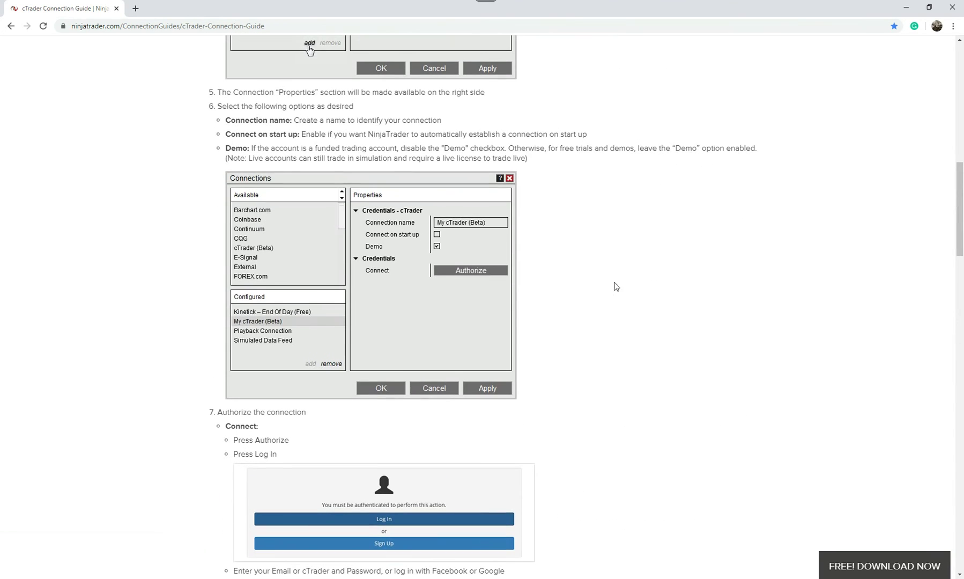
pyautogui.click(703, 572)
# Bring the AUDUSD daily chart forward and browse its Chart Style and Drawing Tools lists
pyautogui.click(752, 541)
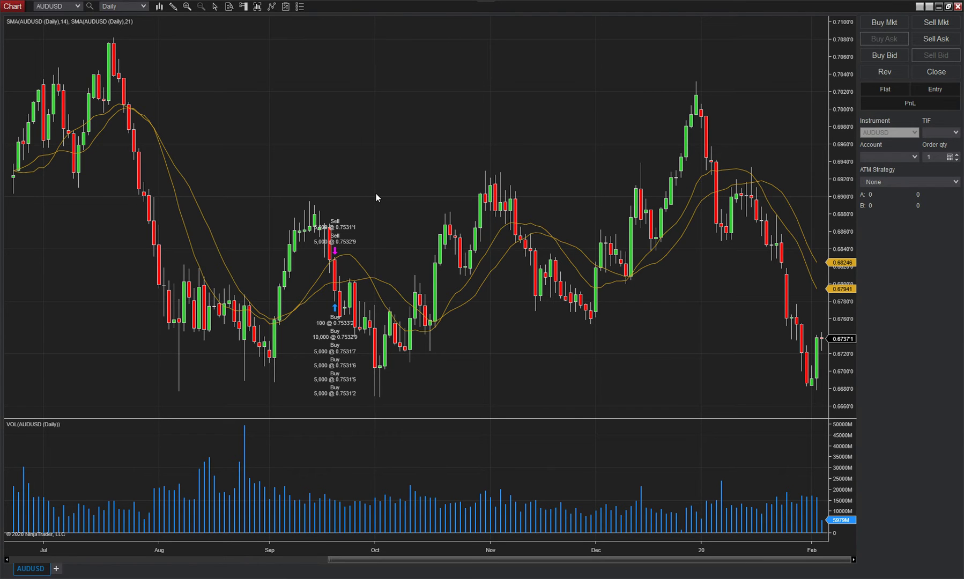
pyautogui.click(159, 7)
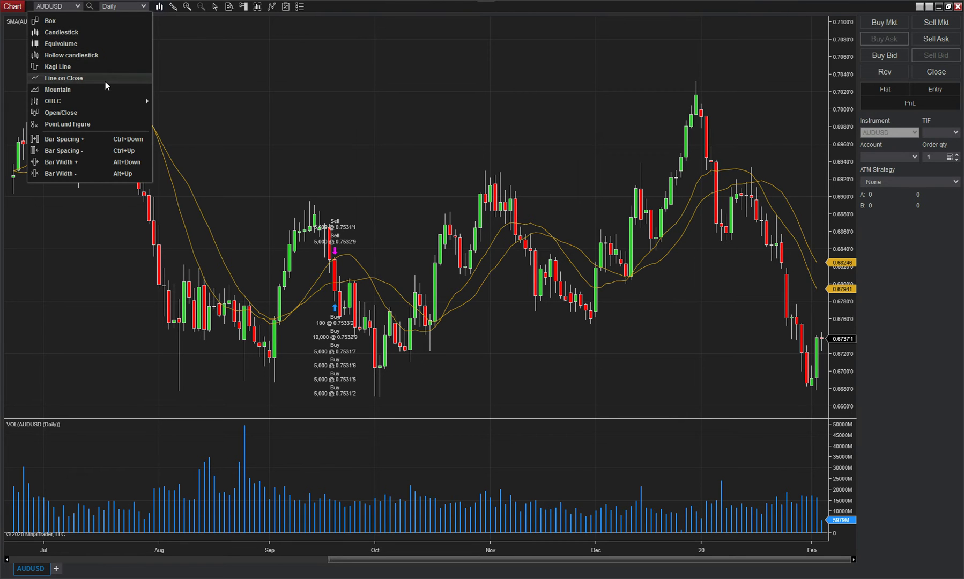
pyautogui.click(173, 7)
pyautogui.click(173, 7)
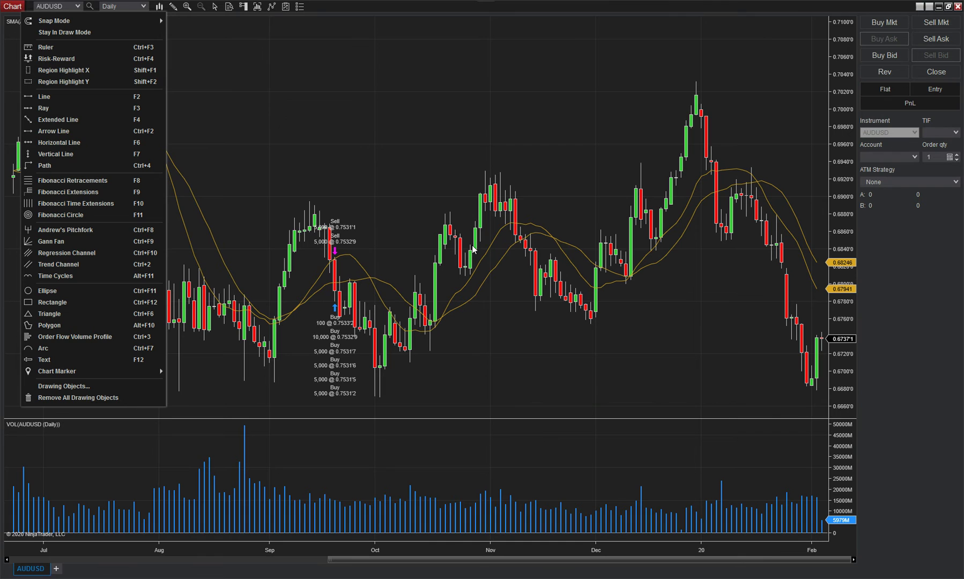
# Dismiss the Drawing Tools list and pan the chart toward the most recent bars
pyautogui.click(521, 185)
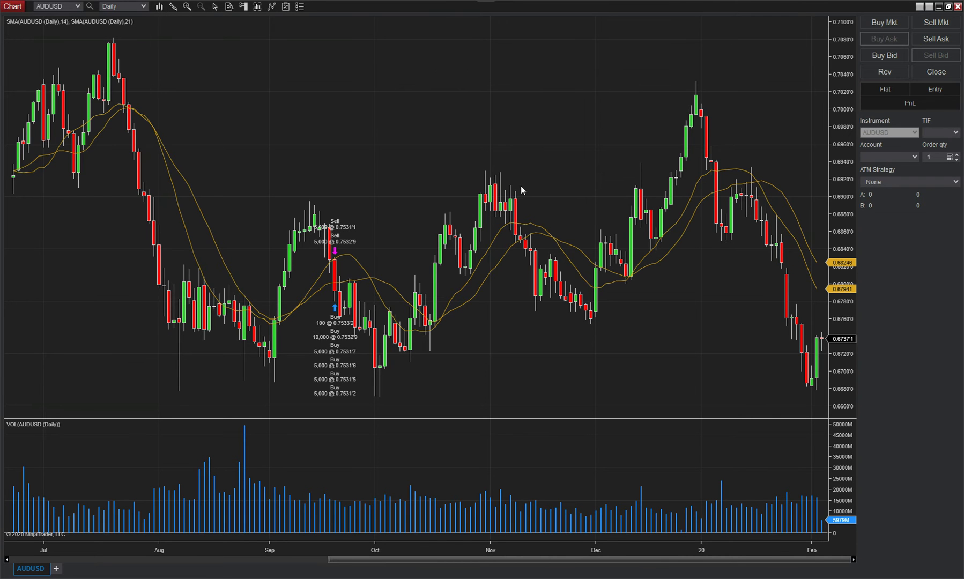
pyautogui.scroll(-2, 581, 167)
pyautogui.moveTo(581, 167)
pyautogui.mouseDown()
pyautogui.moveTo(559, 183)
pyautogui.moveTo(585, 182)
pyautogui.mouseUp()
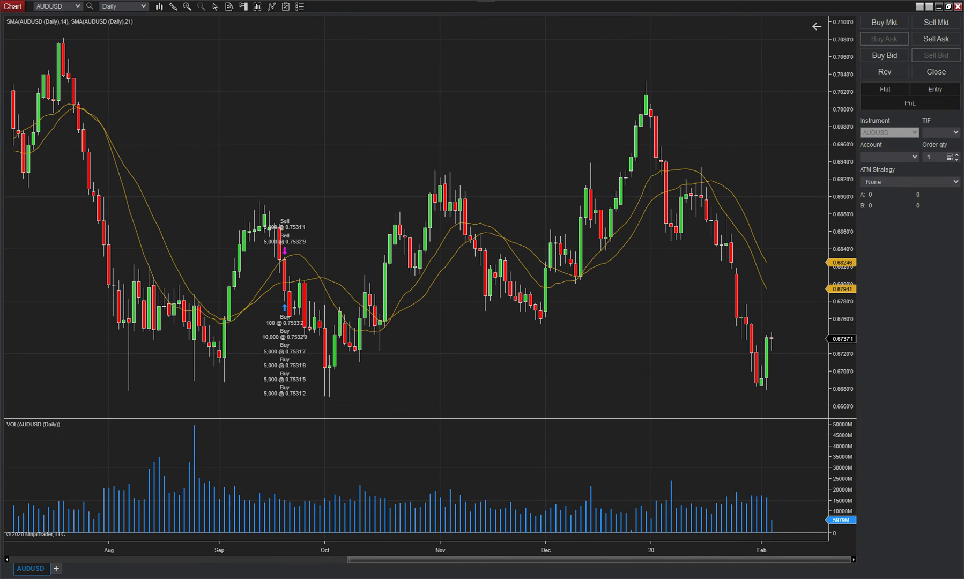
pyautogui.click(651, 541)
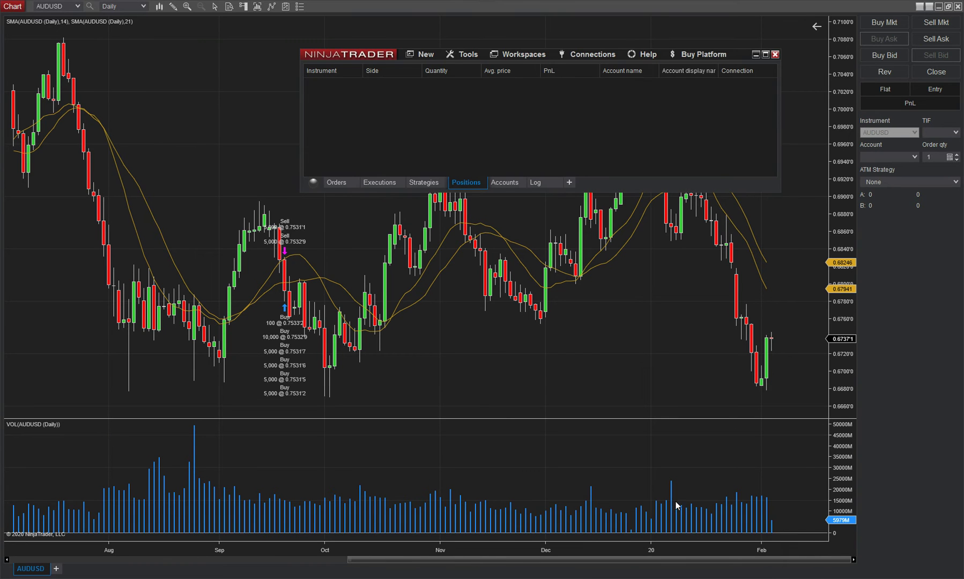
pyautogui.click(595, 55)
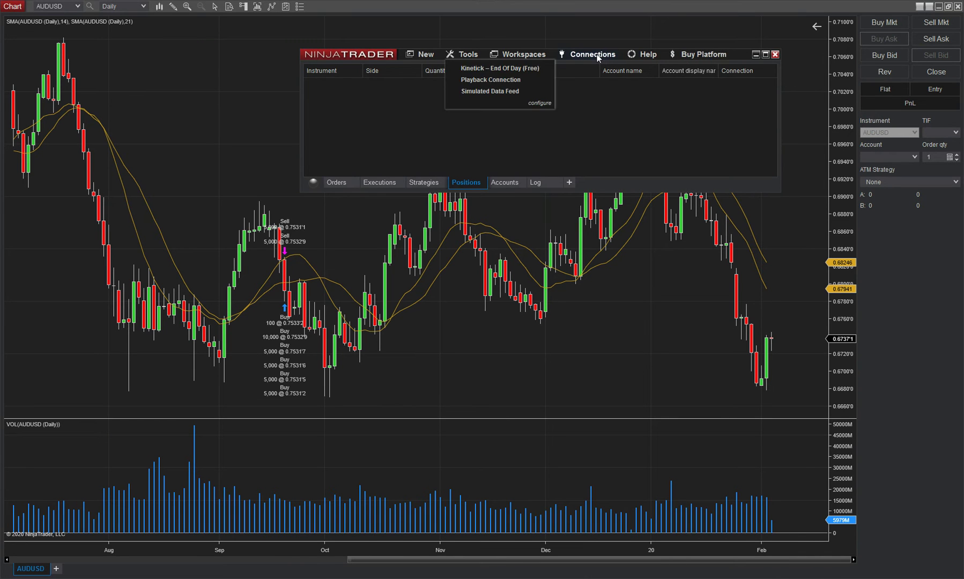
pyautogui.click(539, 103)
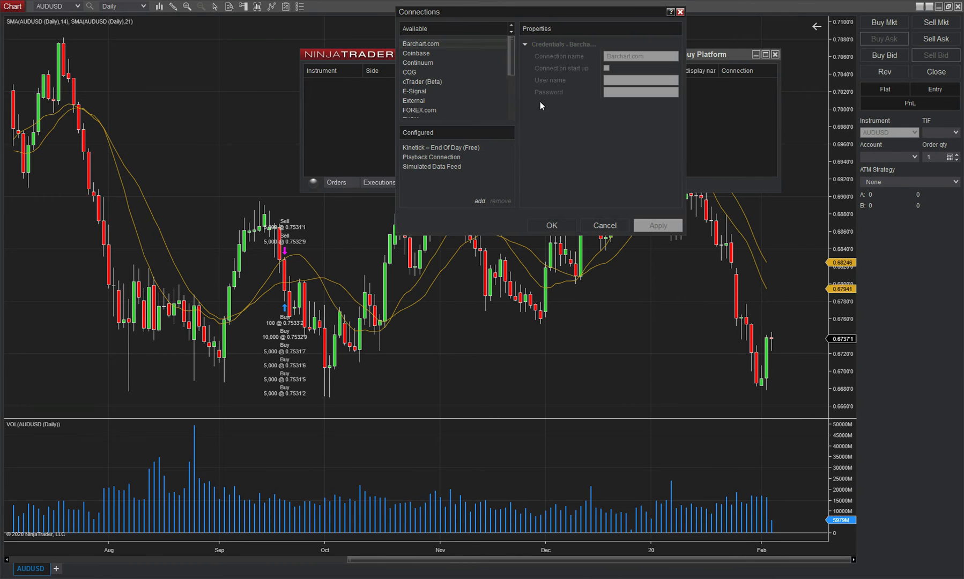
pyautogui.doubleClick(435, 82)
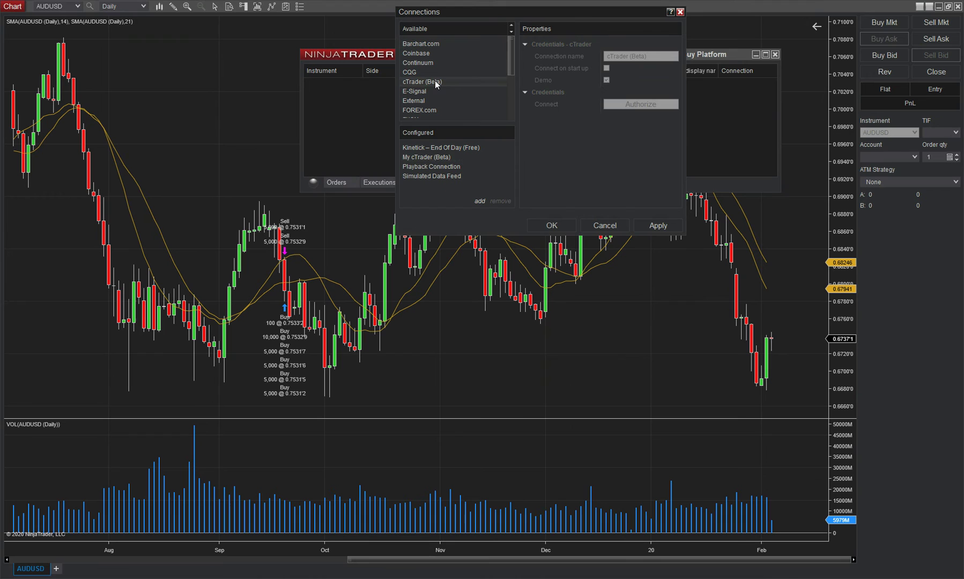
pyautogui.click(429, 157)
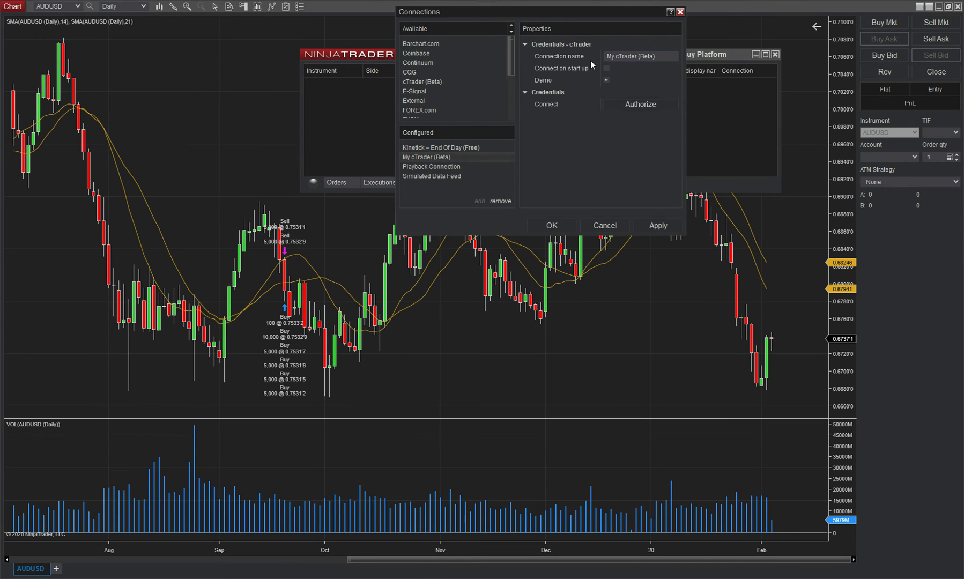
pyautogui.click(605, 225)
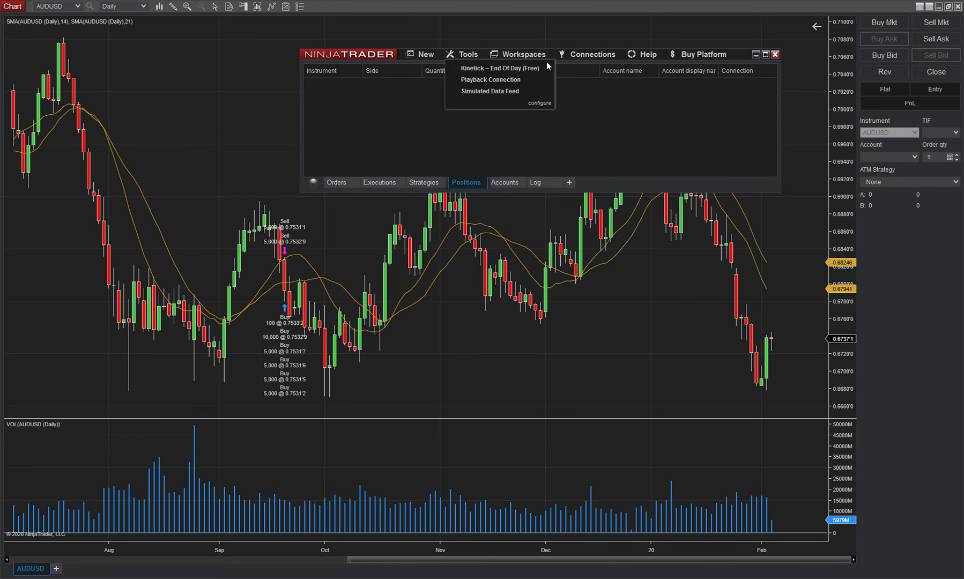
# Connect to Kinetick – End Of Day (Free) and reposition the Control Center over the chart's upper left
pyautogui.click(521, 69)
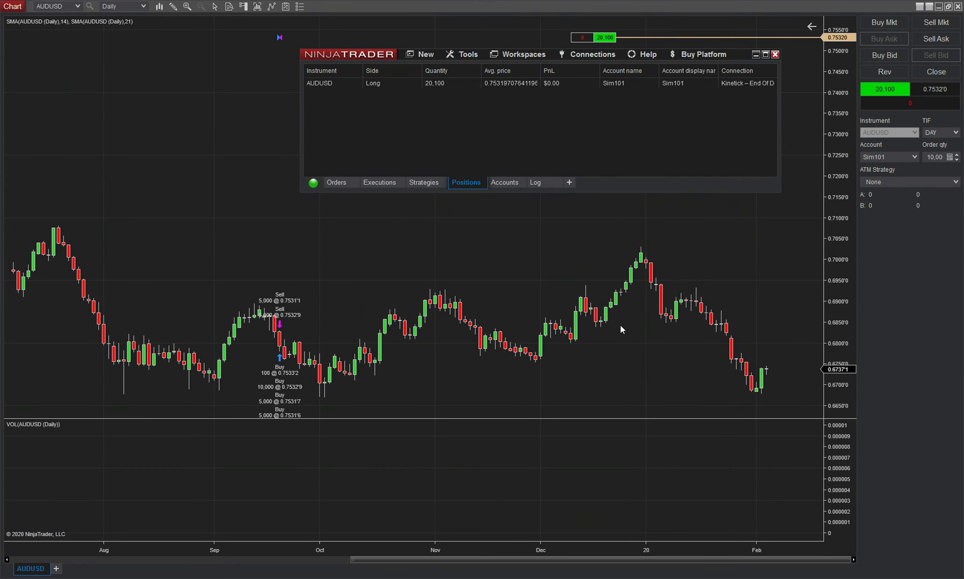
pyautogui.moveTo(345, 49); pyautogui.dragTo(370, 95)
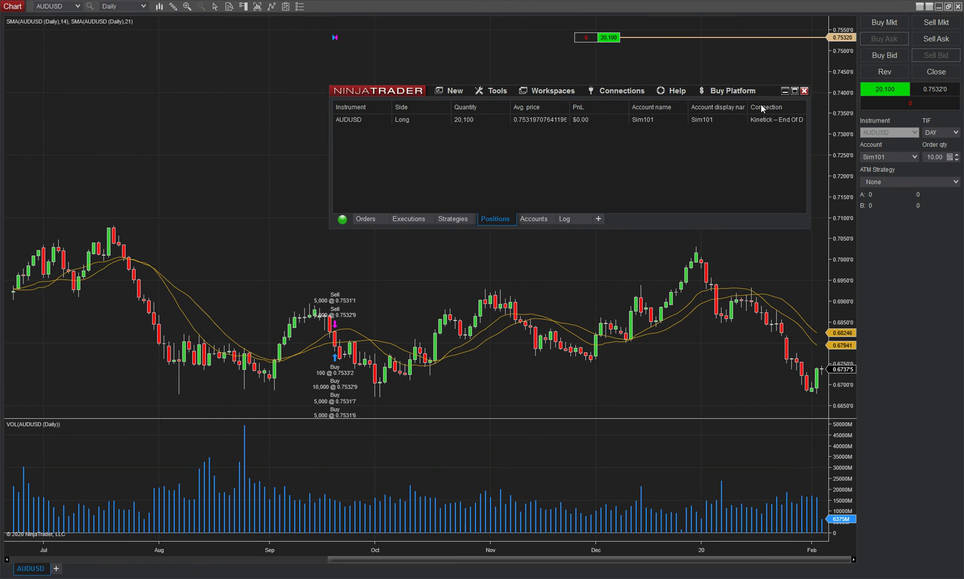
pyautogui.click(785, 92)
pyautogui.scroll(-2, 496, 206)
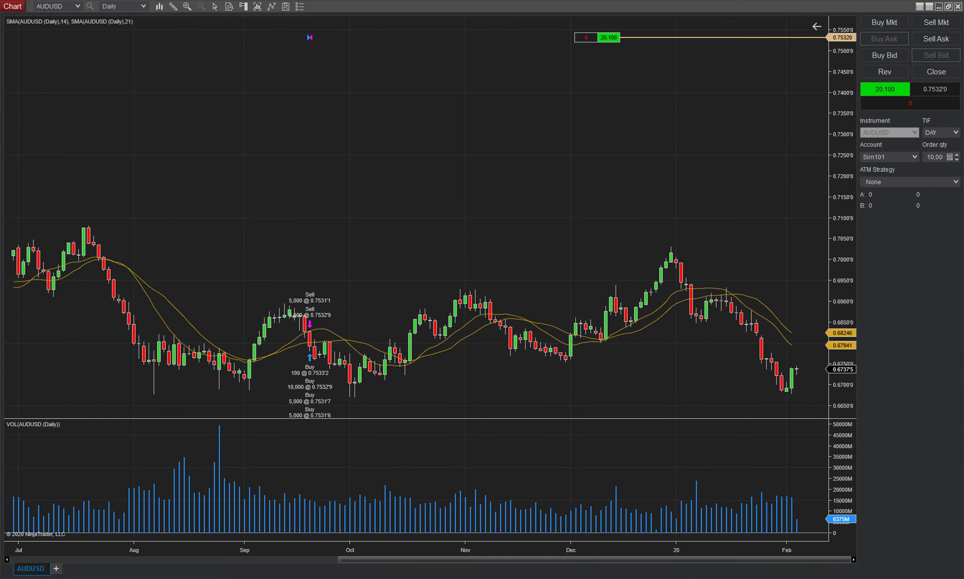
pyautogui.click(656, 526)
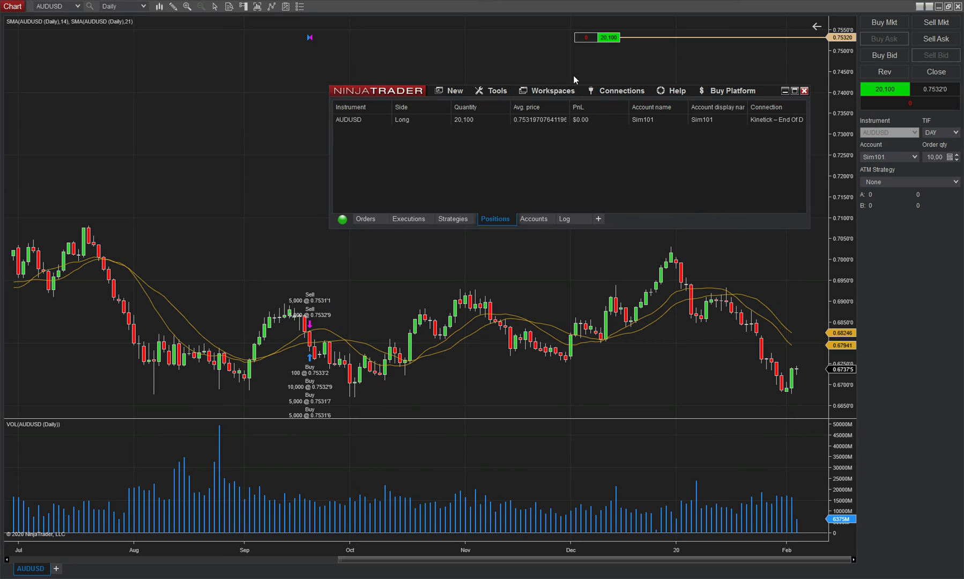
pyautogui.moveTo(345, 92); pyautogui.dragTo(109, 86)
pyautogui.click(249, 82)
# Launch ClickAlgo Alarm Manager from New, pass the license prompt, and place the dashboard top-left
pyautogui.click(249, 82)
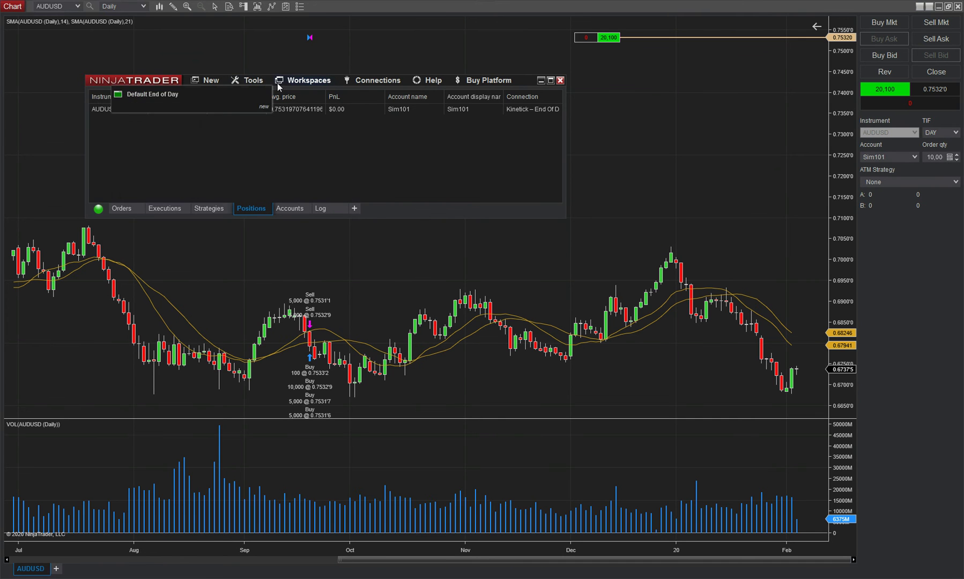
pyautogui.click(214, 80)
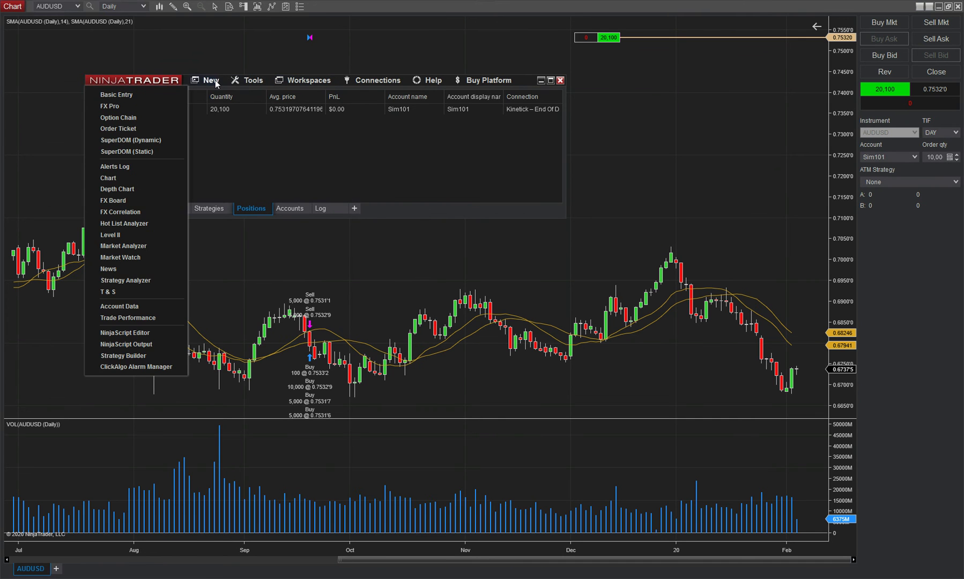
pyautogui.click(136, 367)
pyautogui.click(552, 324)
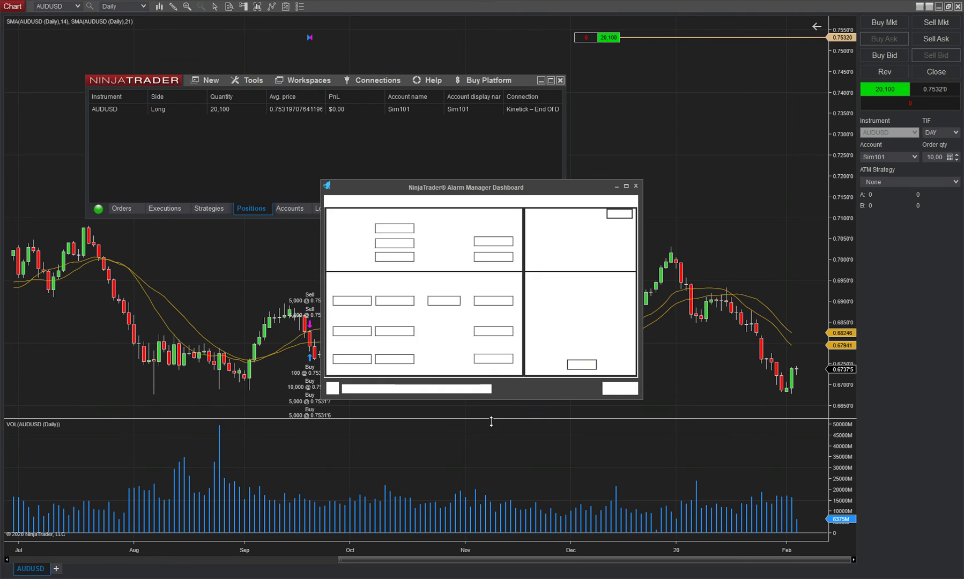
pyautogui.click(540, 81)
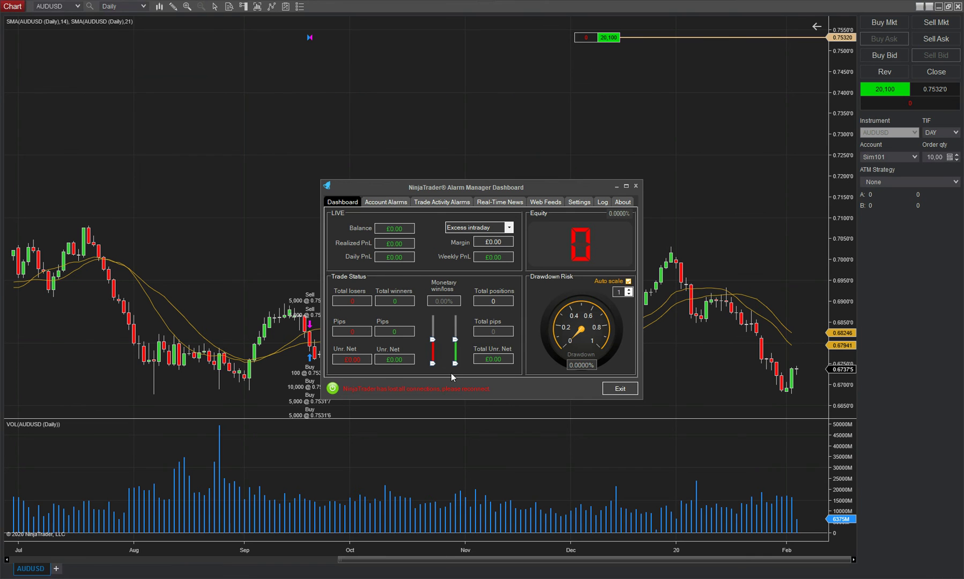
pyautogui.moveTo(436, 192); pyautogui.dragTo(257, 47)
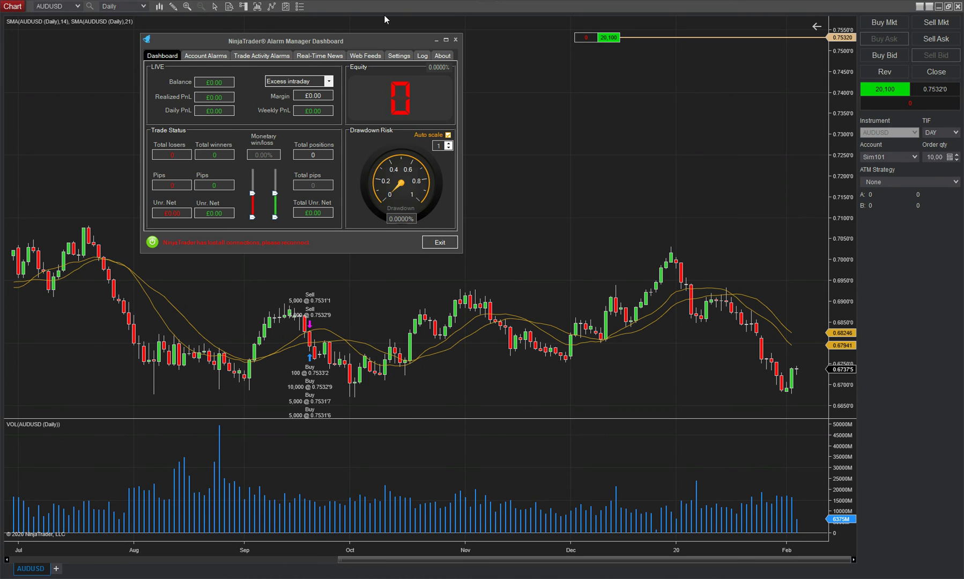
# Close the Alarm Manager, review the AUDUSD Data Series settings unchanged, and reposition the ClickAlgo Chrome window
pyautogui.click(455, 39)
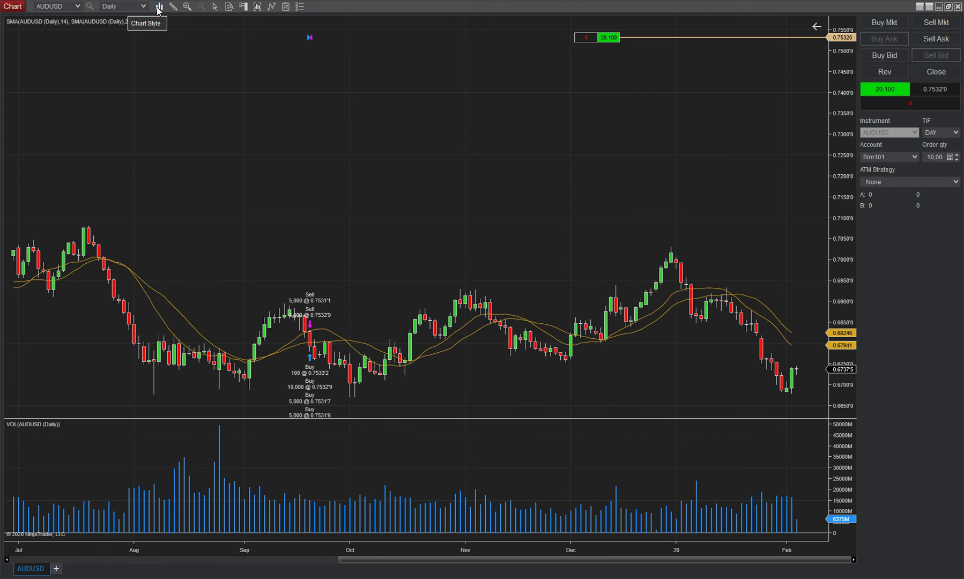
pyautogui.click(258, 6)
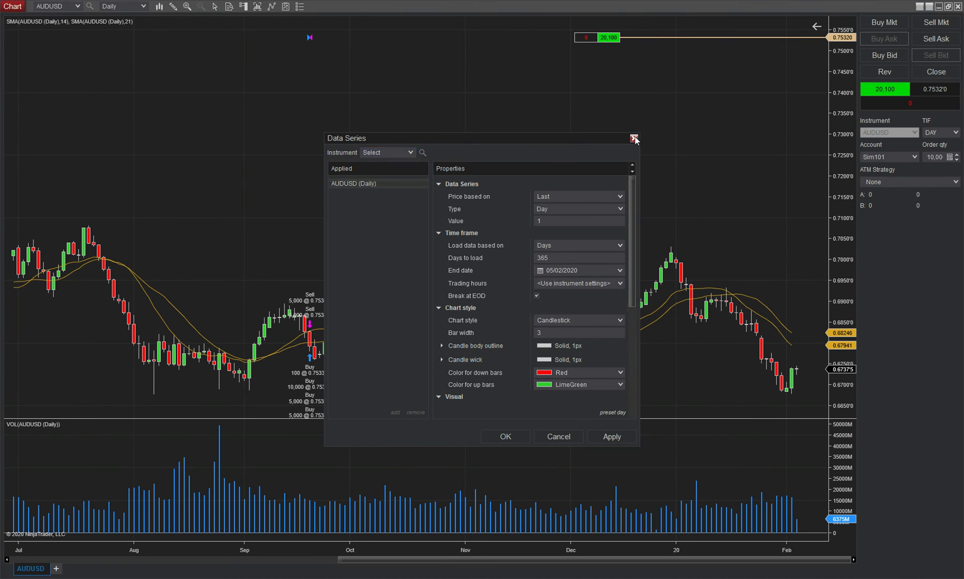
pyautogui.click(634, 139)
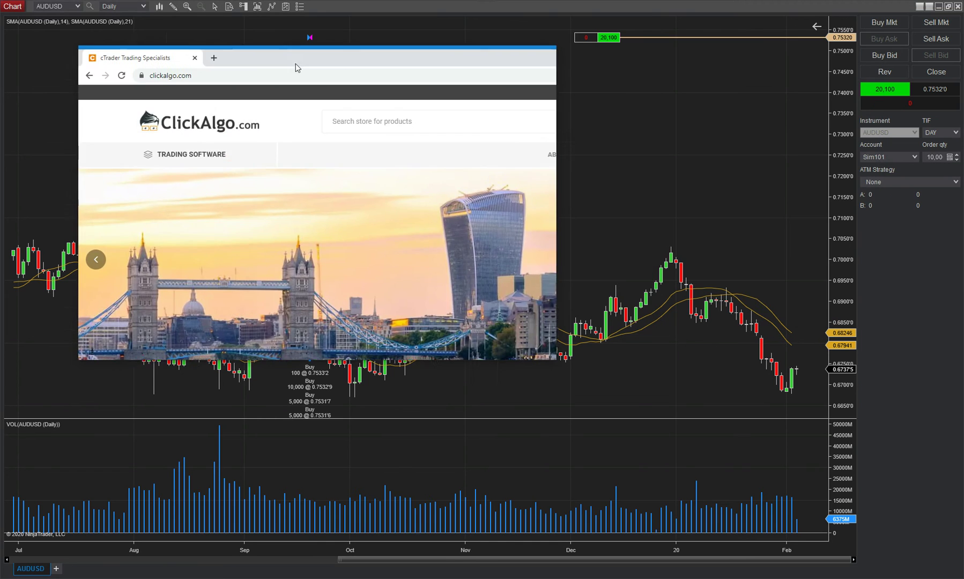
pyautogui.moveTo(296, 63); pyautogui.dragTo(285, 67)
# Maximize the clickalgo.com Chrome window to fill the screen
pyautogui.doubleClick(284, 67)
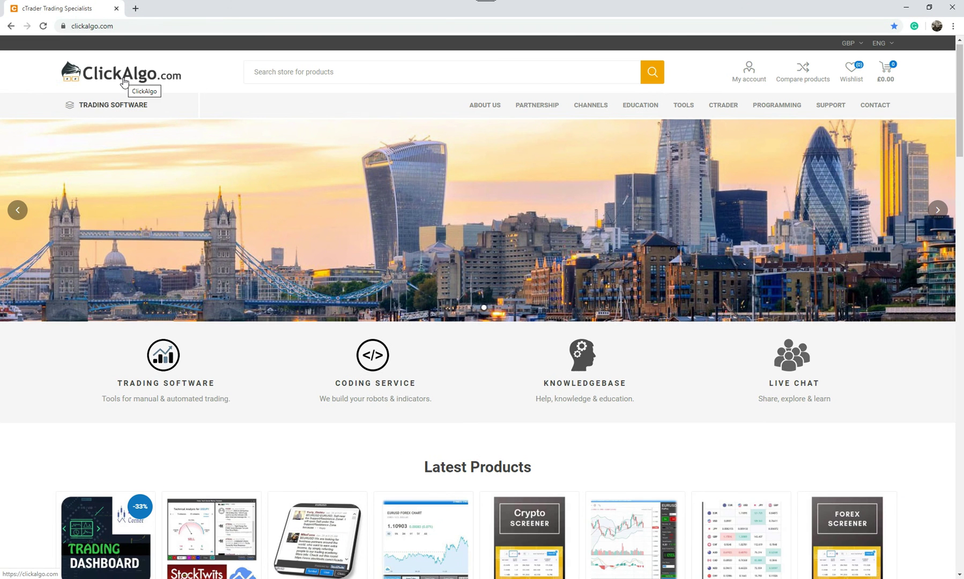